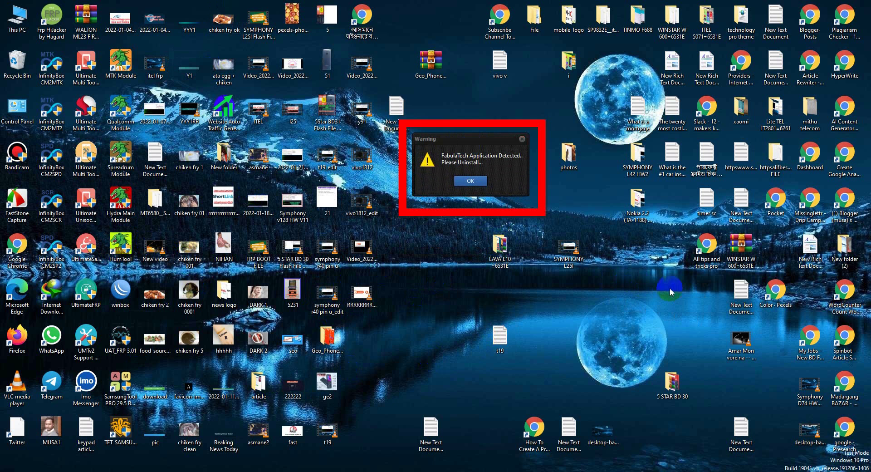
Move the SYMPHONY L25i, photos, 5 STAR BD 30 and t19 desktop items into free spots among the neighbouring icons
drag(568, 249, 670, 207)
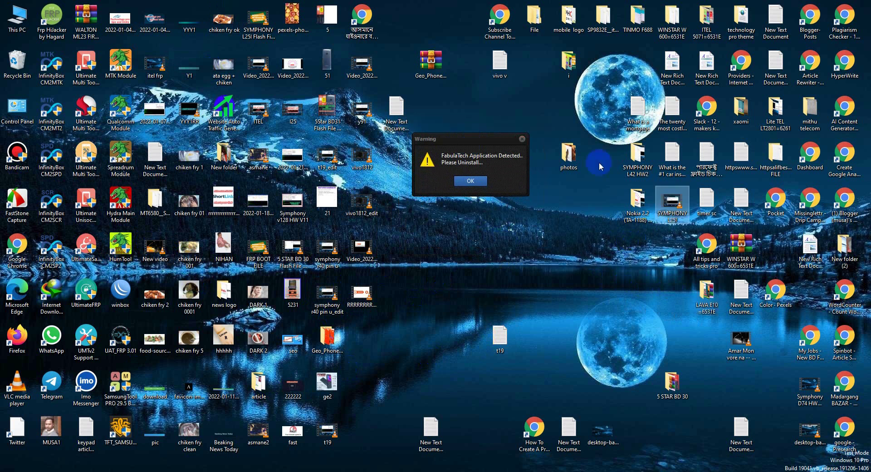
drag(569, 154, 772, 339)
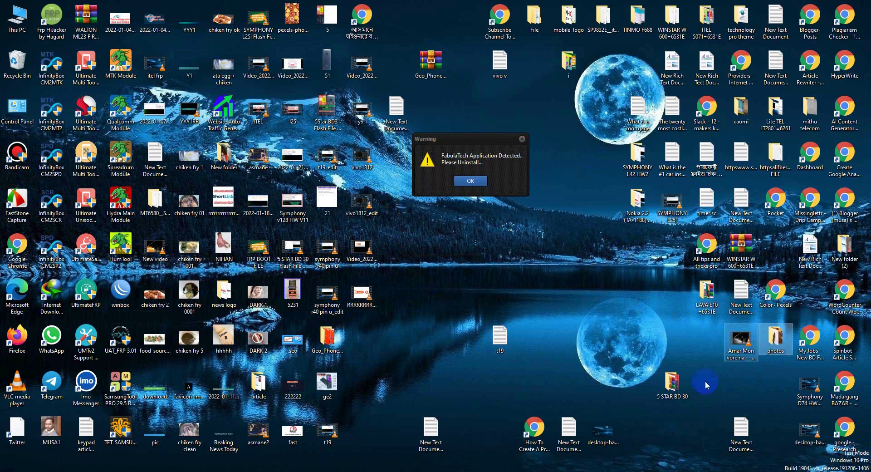
drag(672, 384, 776, 385)
drag(499, 338, 718, 391)
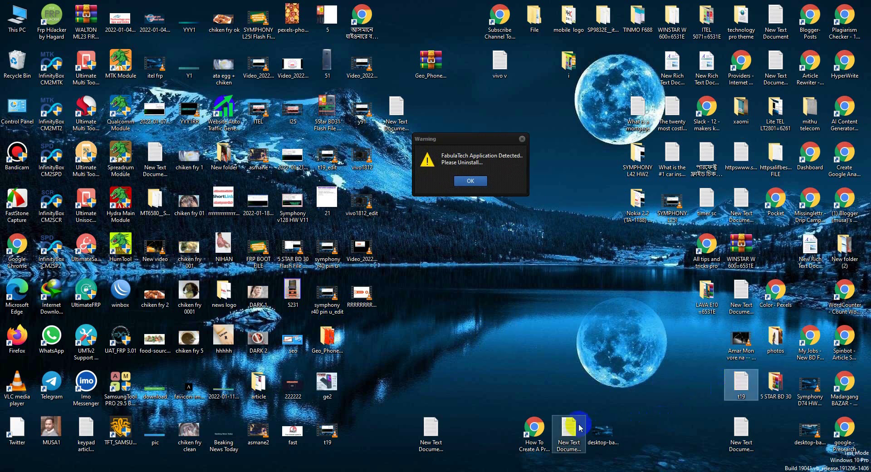
Reposition the FabulaTech warning dialog on the desktop and acknowledge it
drag(470, 143, 492, 197)
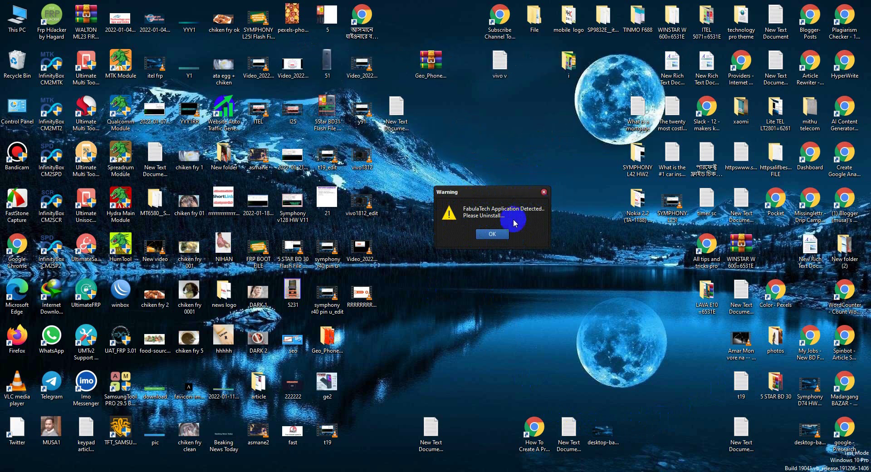
click(497, 235)
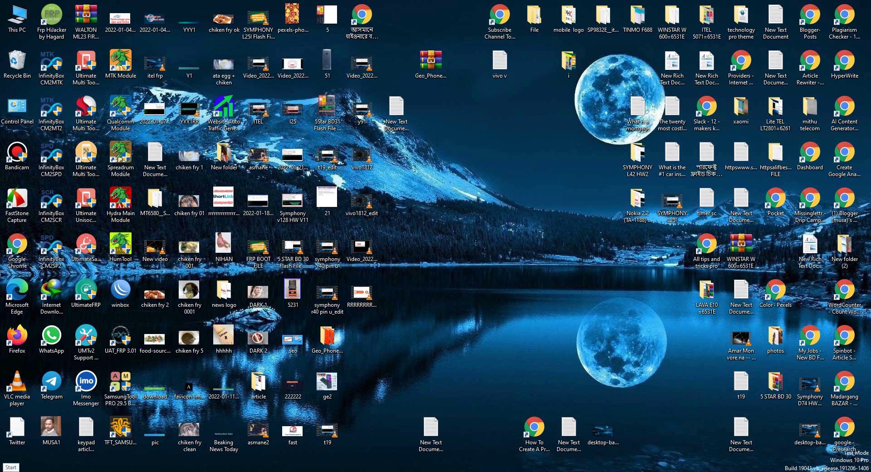
Search Windows for "RE", open the Registry Editor and maximize its window
click(9, 468)
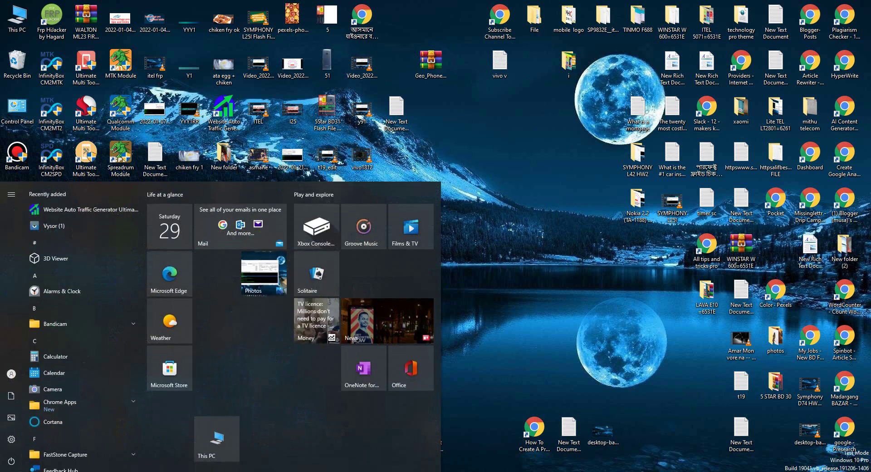
key(super+s)
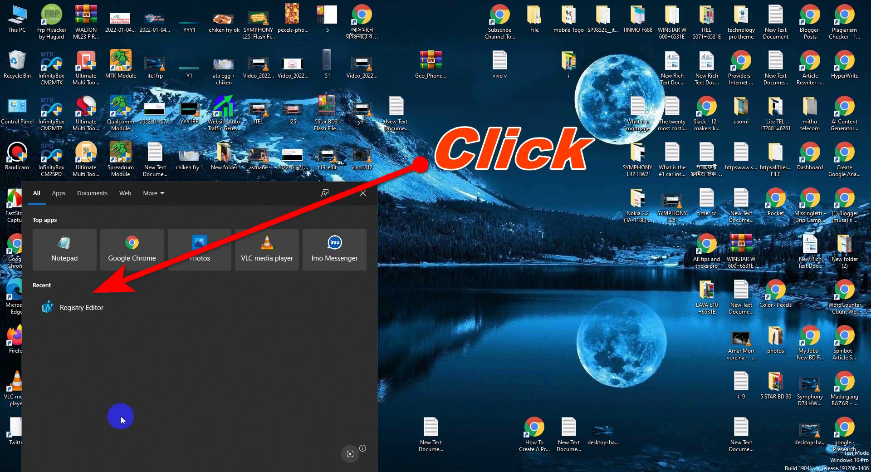
text(RE)
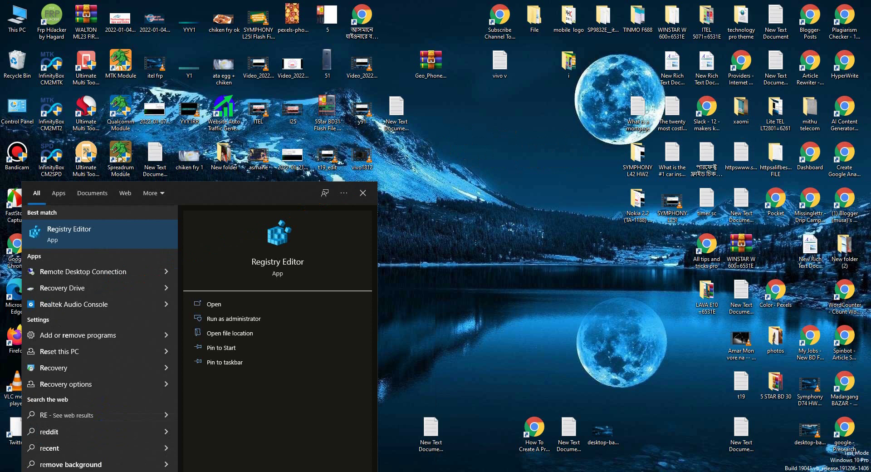
click(49, 234)
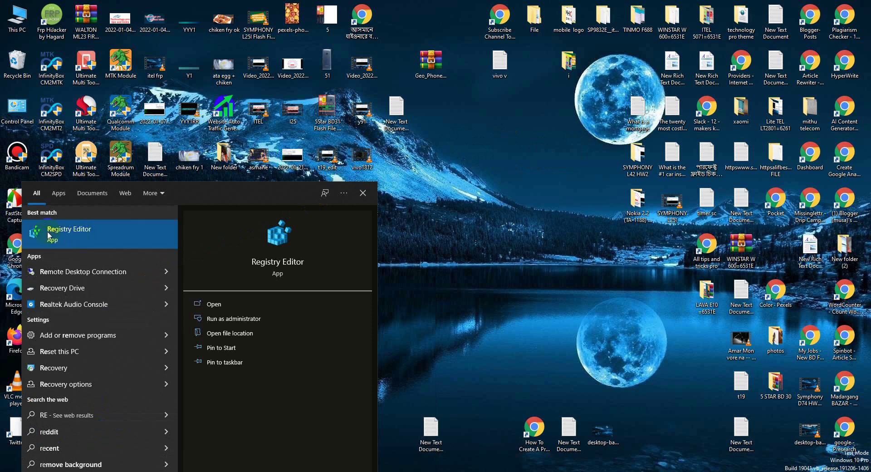
click(83, 230)
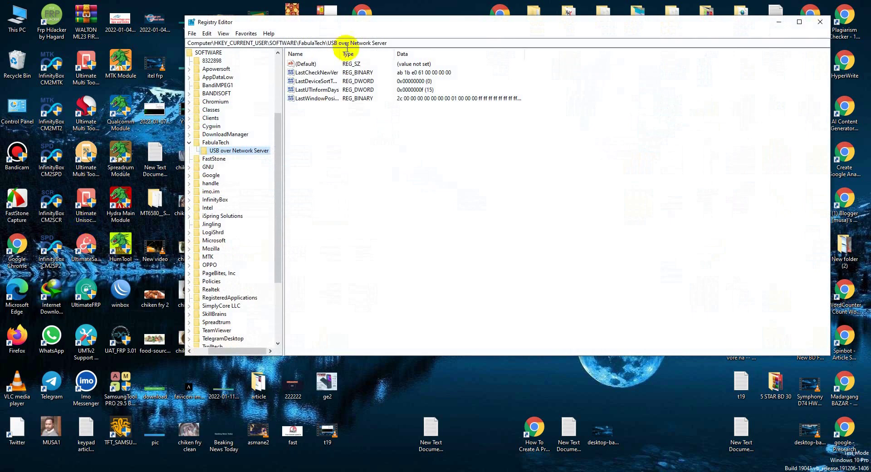
drag(379, 22, 295, 120)
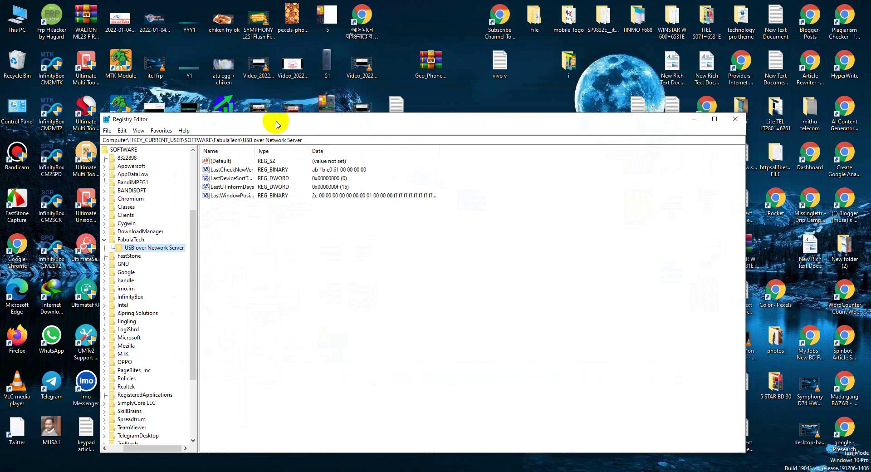
double_click(286, 120)
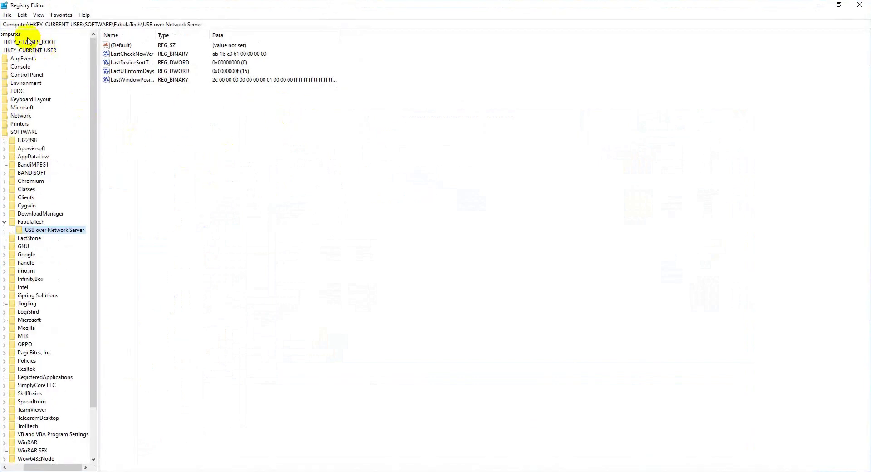
click(14, 42)
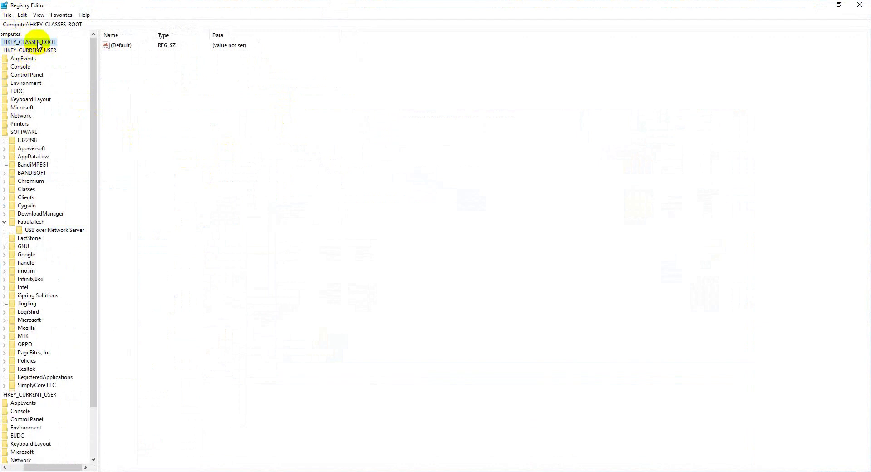
double_click(38, 43)
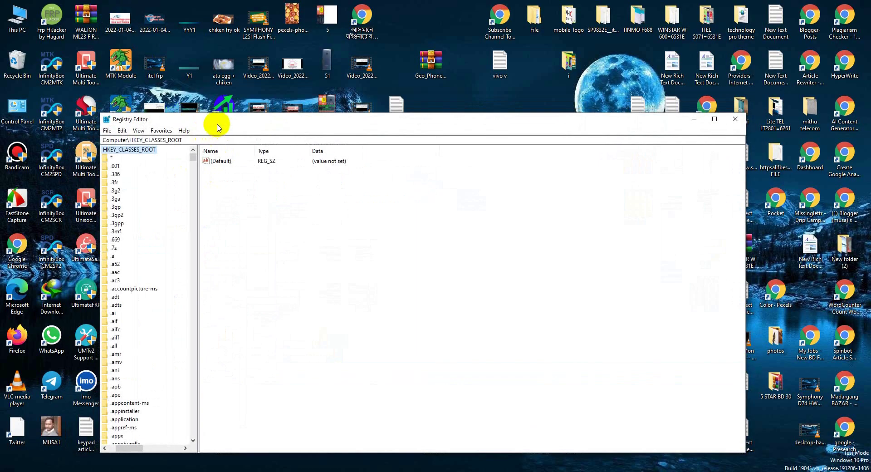
scroll(96, 94, down, 20)
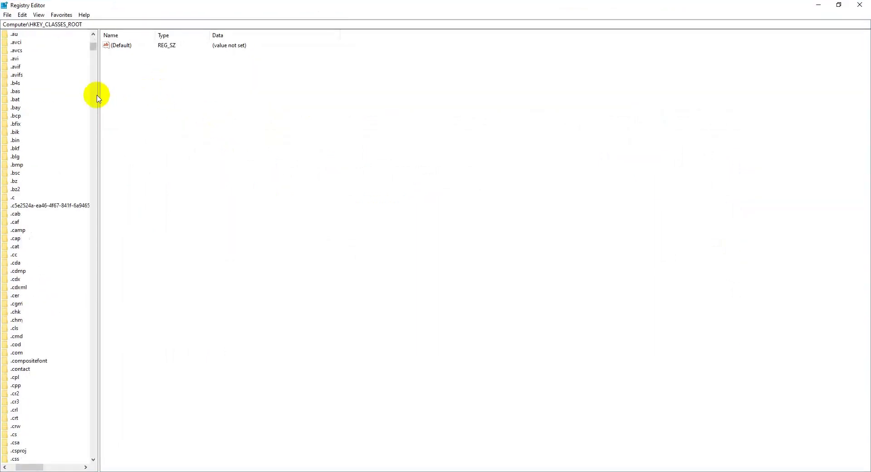
scroll(96, 93, down, 20)
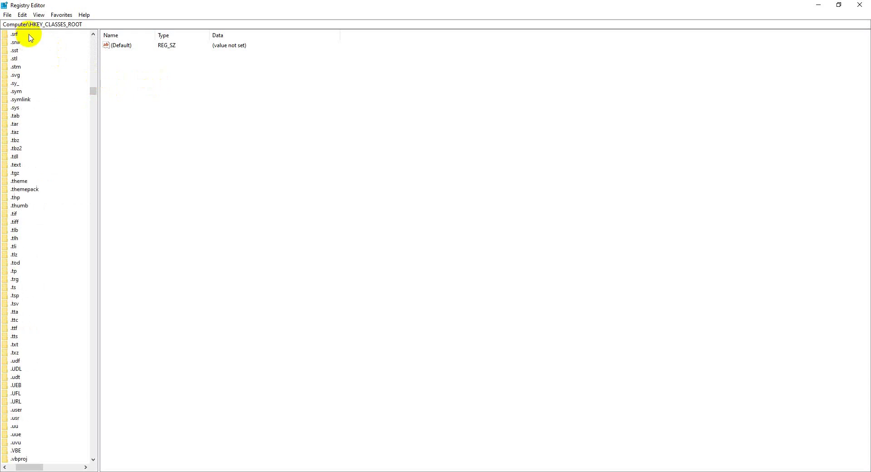
drag(92, 88, 96, 41)
Collapse the HKEY_CLASSES_ROOT and HKEY_CURRENT_USER branches so only the root keys are listed under Computer
click(6, 34)
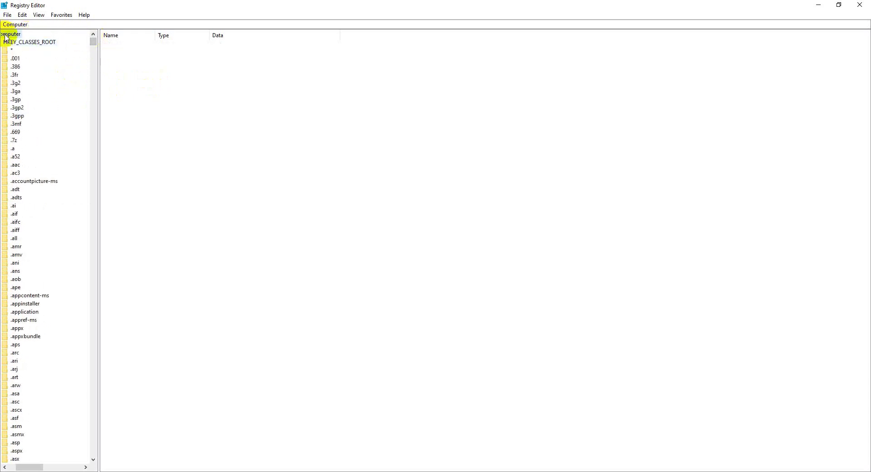
double_click(5, 36)
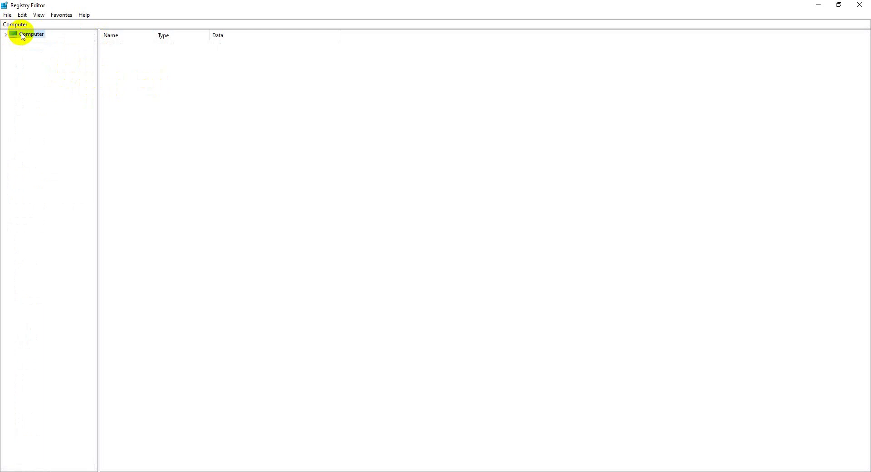
double_click(23, 36)
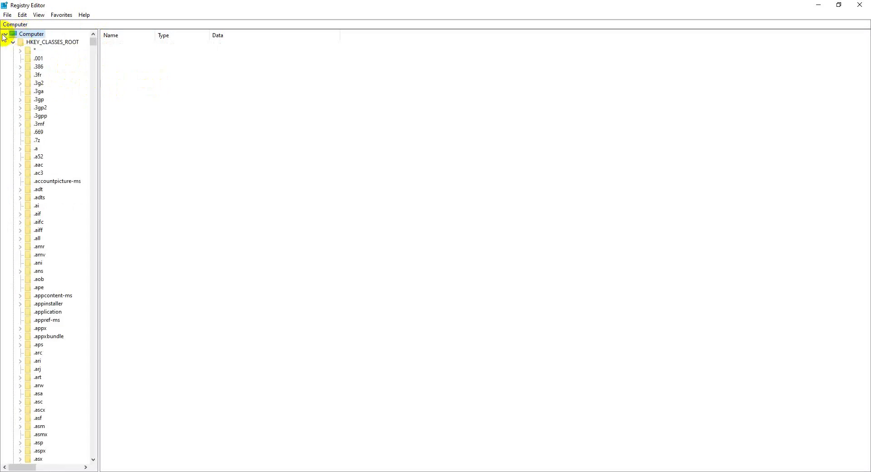
click(5, 36)
click(5, 36)
click(13, 43)
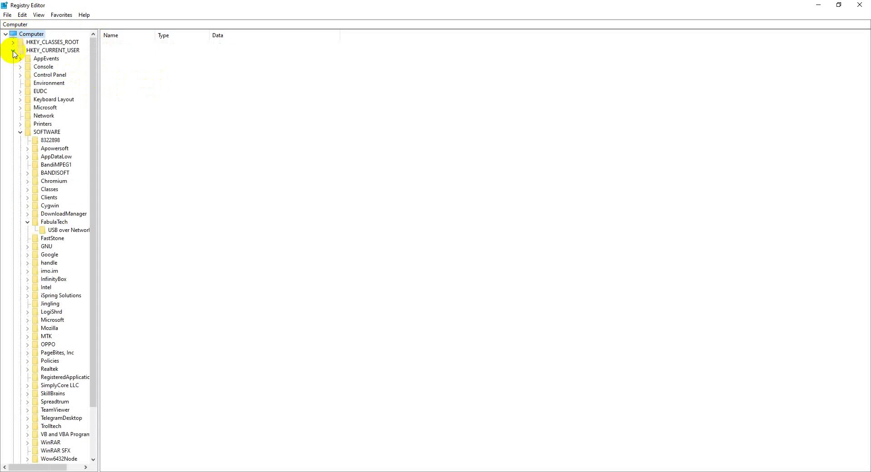
click(13, 50)
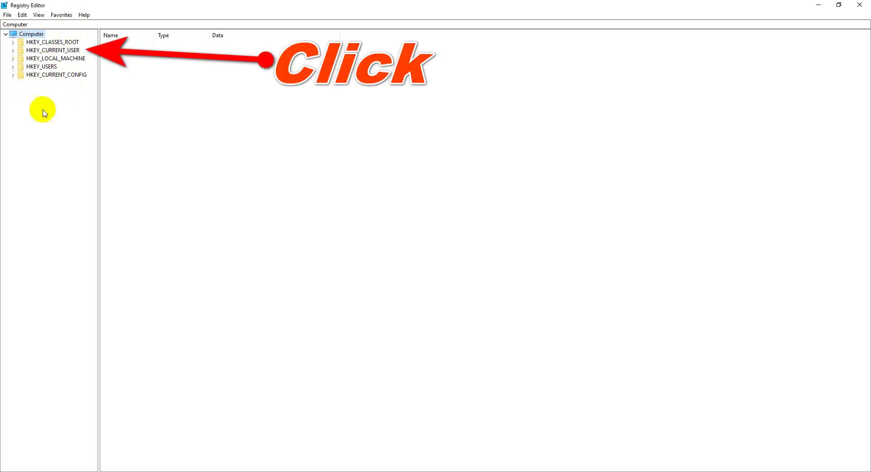
Delete the FabulaTech key and its subkeys from HKEY_CURRENT_USER\SOFTWARE, and close the Registry Editor
double_click(58, 51)
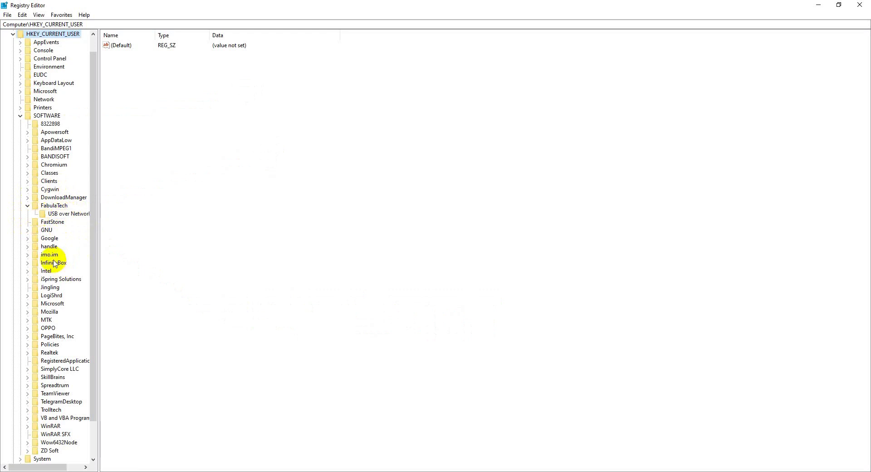
click(68, 213)
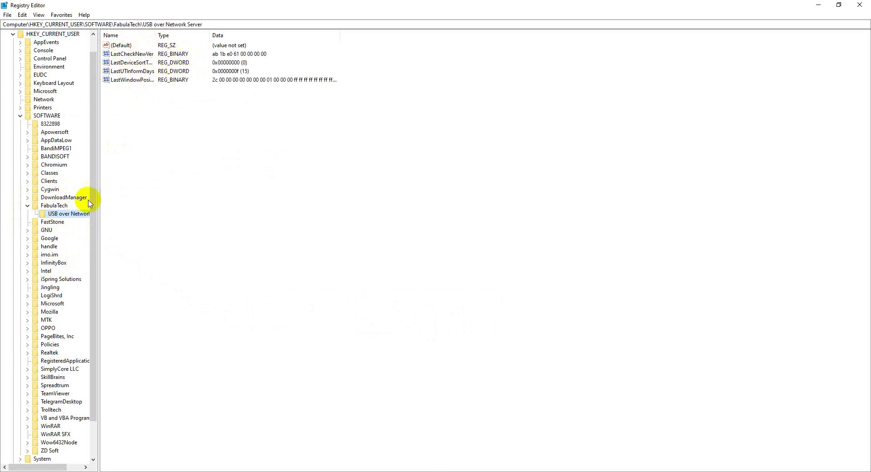
click(51, 207)
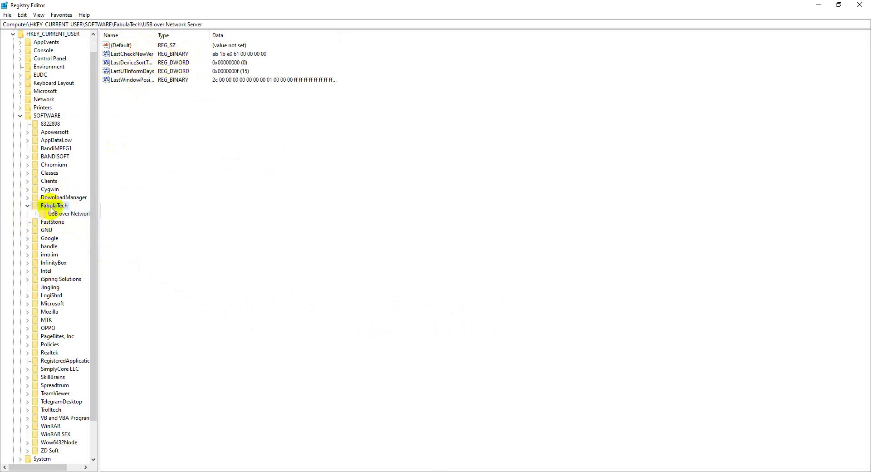
double_click(55, 207)
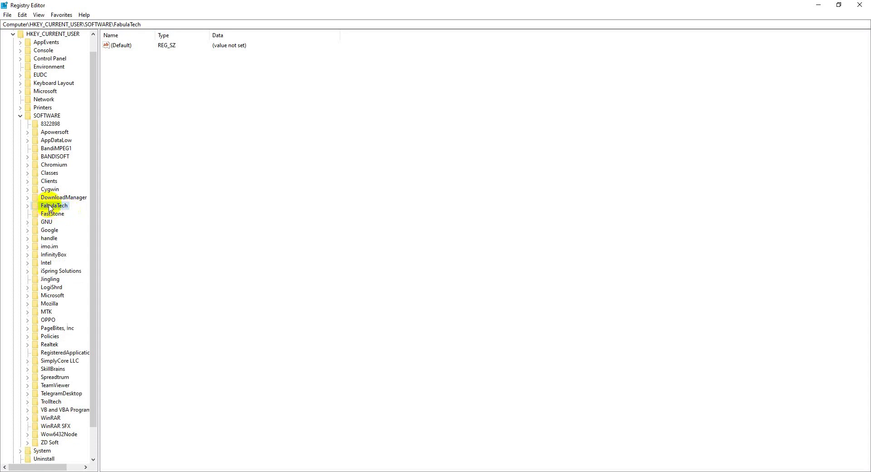
right_click(50, 209)
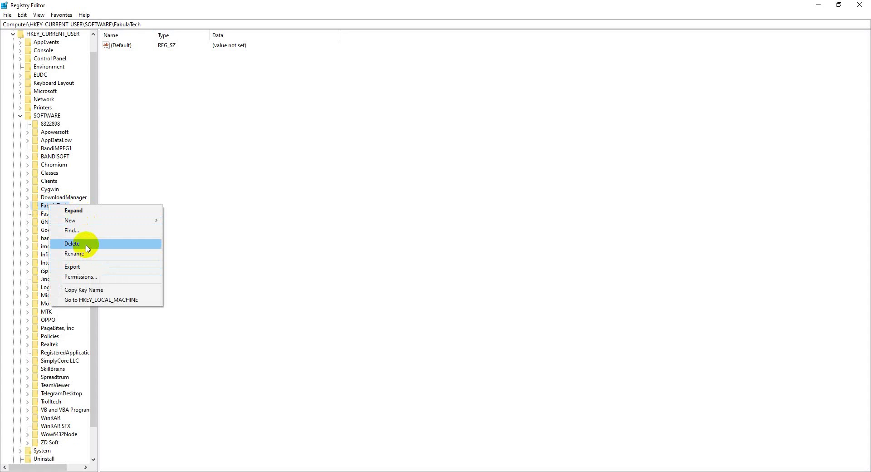
click(100, 245)
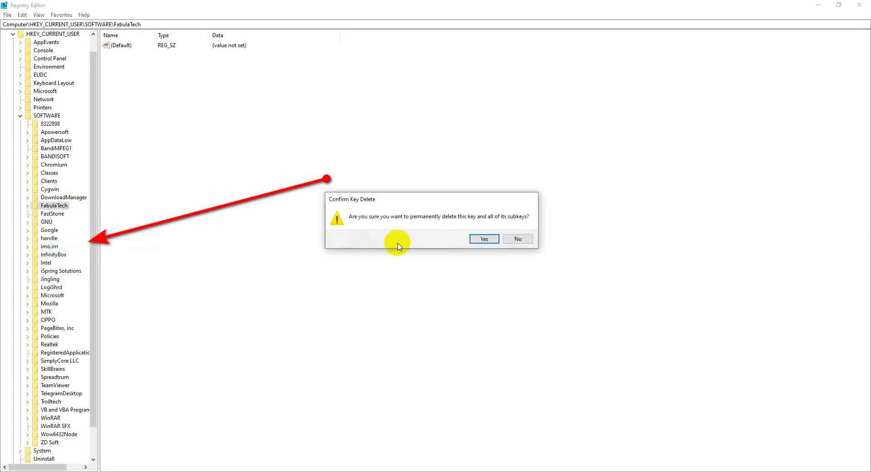
click(484, 239)
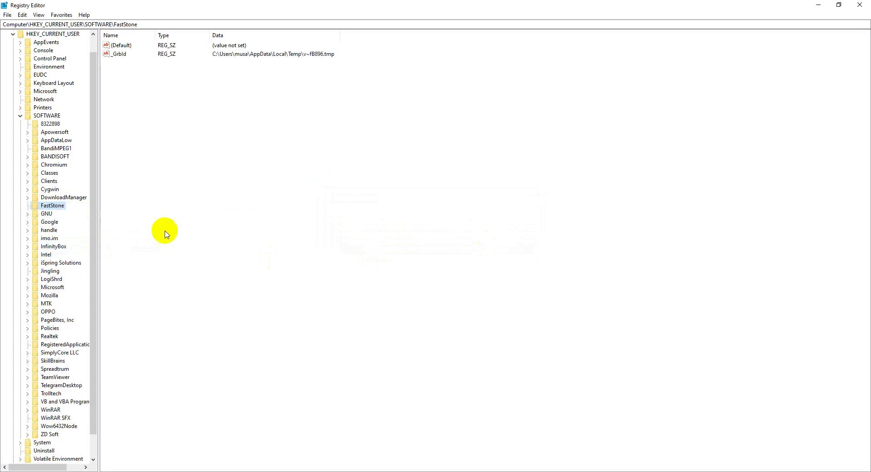
click(863, 10)
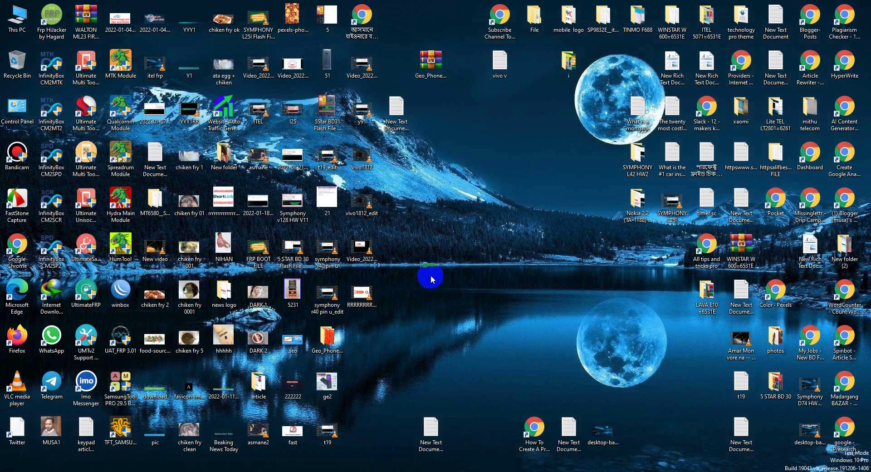
Launch HumTool from the desktop and run Update ALL in the Hydra Update Manager Tool
click(117, 244)
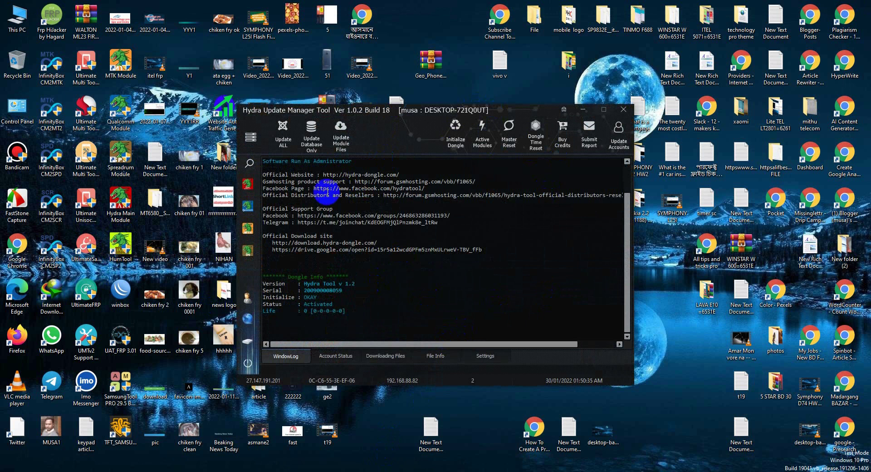
drag(385, 114, 409, 84)
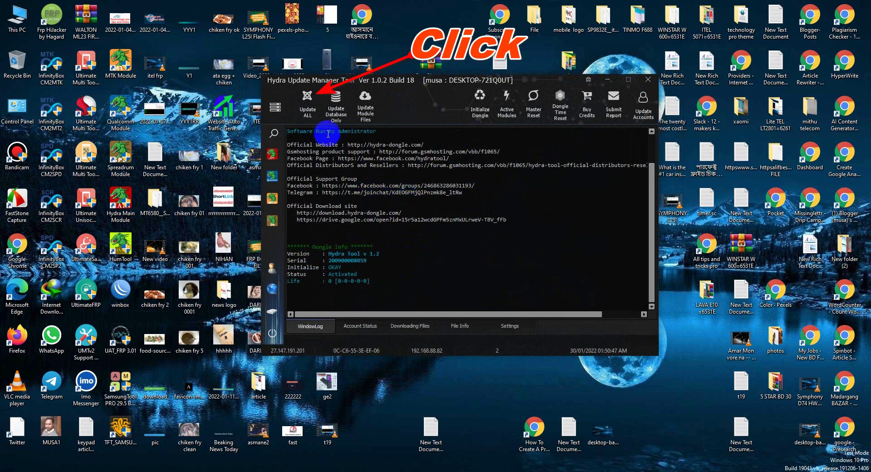
click(308, 107)
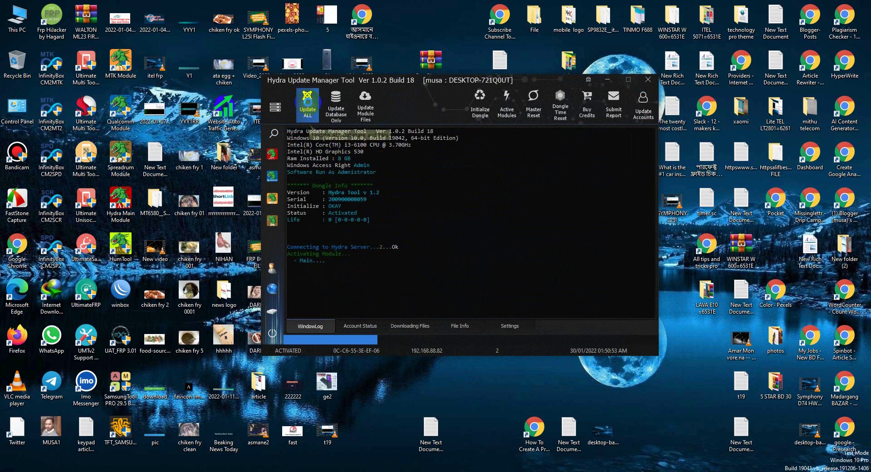
click(475, 234)
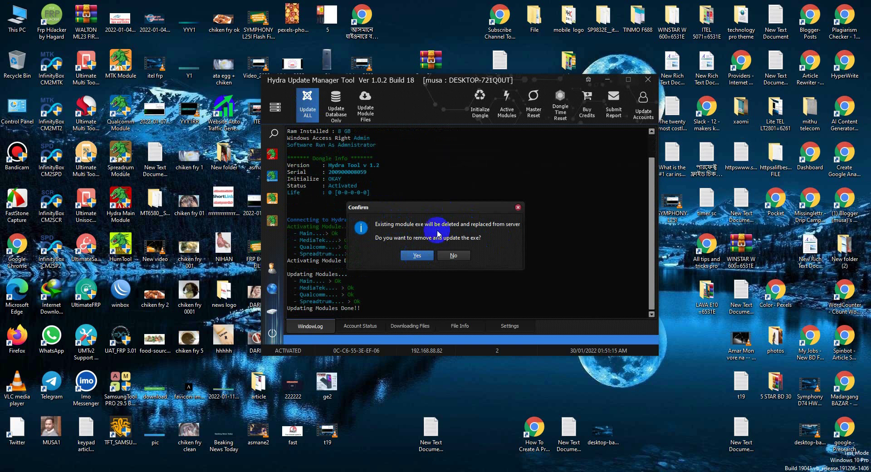
Open Windows Security from the Update & Security settings and bring up the Virus & threat protection settings for management
click(12, 469)
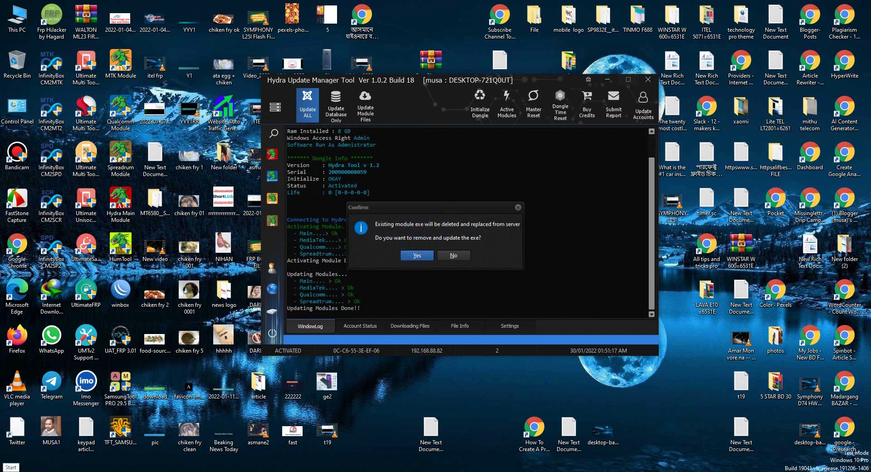
click(12, 442)
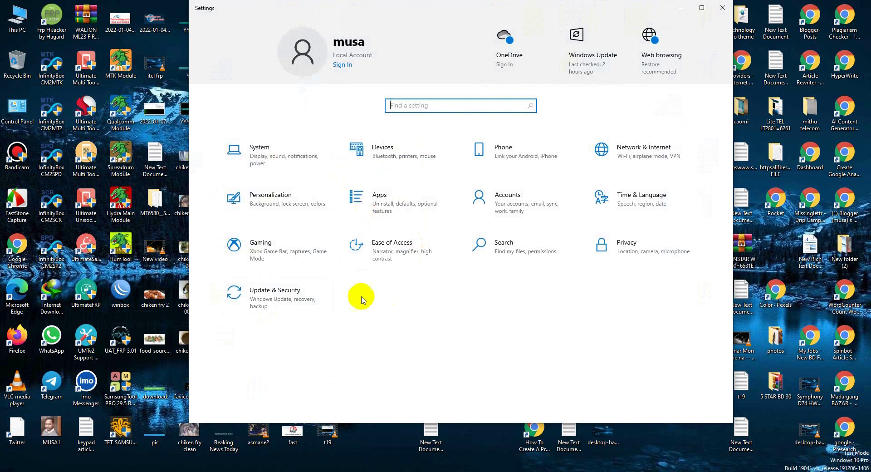
click(296, 301)
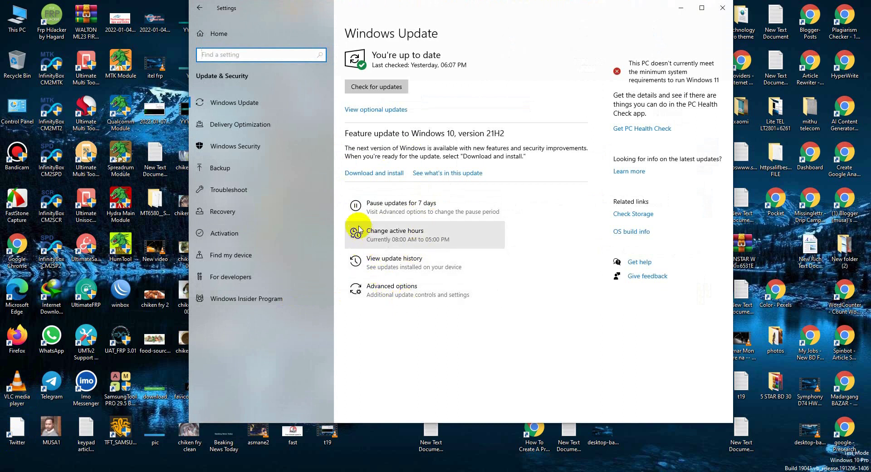
click(248, 149)
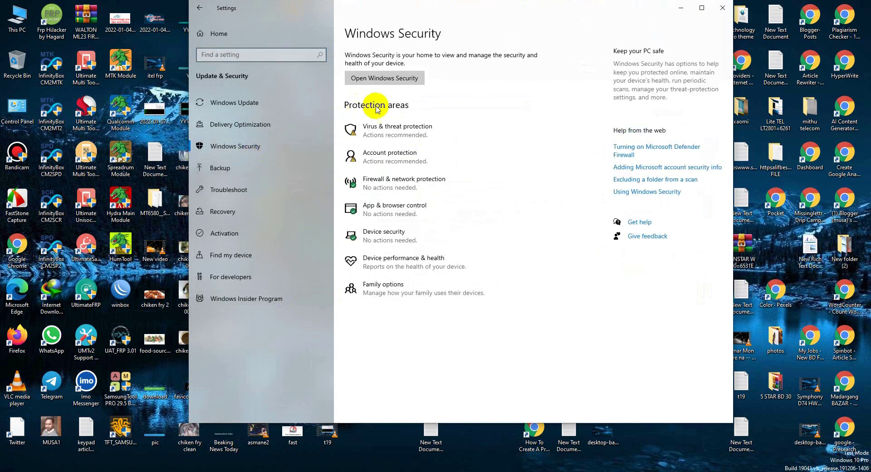
click(379, 125)
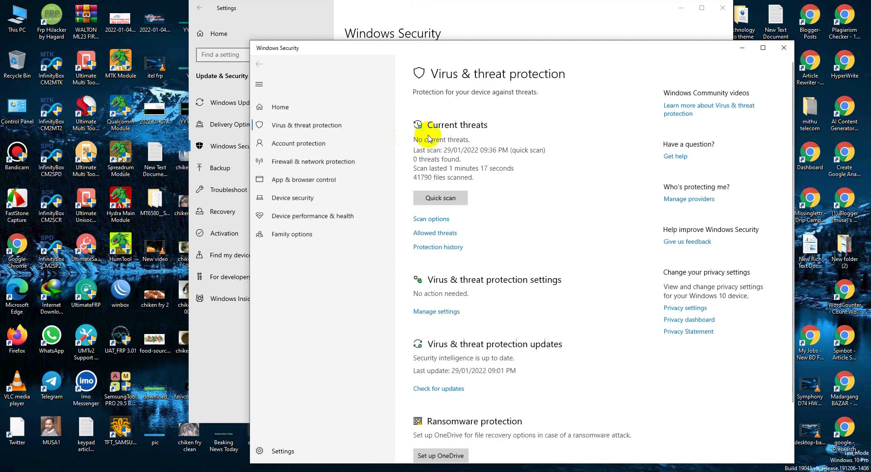
scroll(483, 267, down, 2)
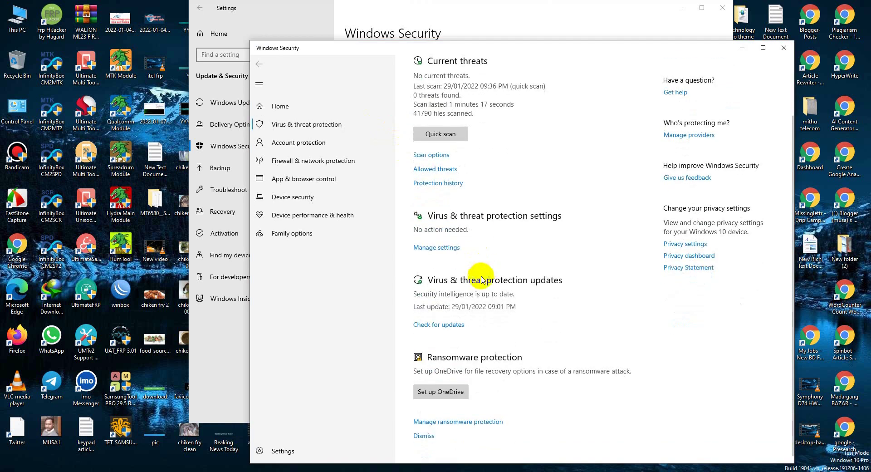
click(436, 247)
Turn off Cloud-delivered protection, Automatic sample submission and Tamper Protection
click(419, 282)
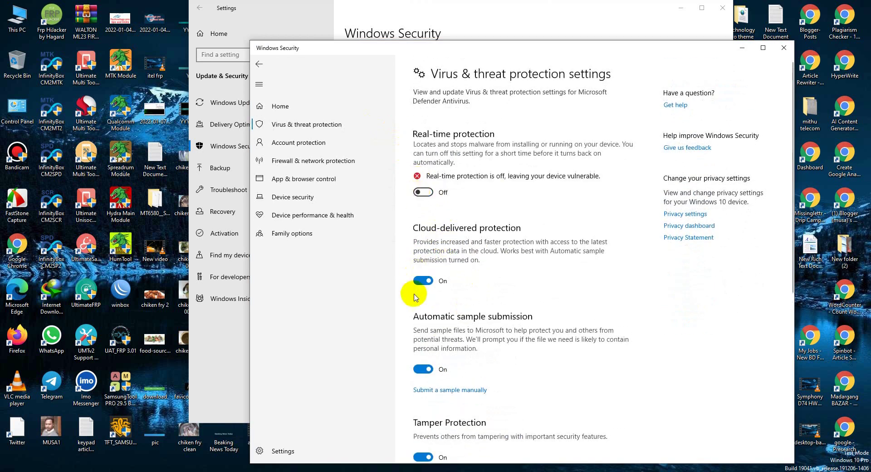
click(420, 385)
scroll(447, 378, down, 4)
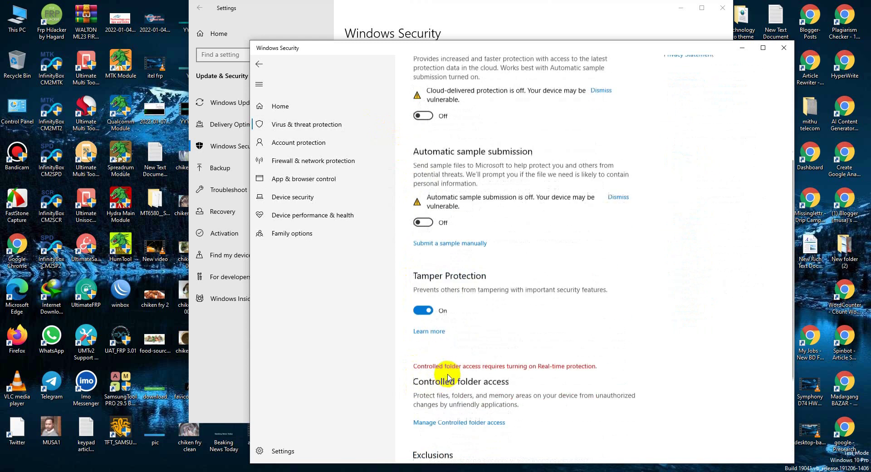
click(421, 308)
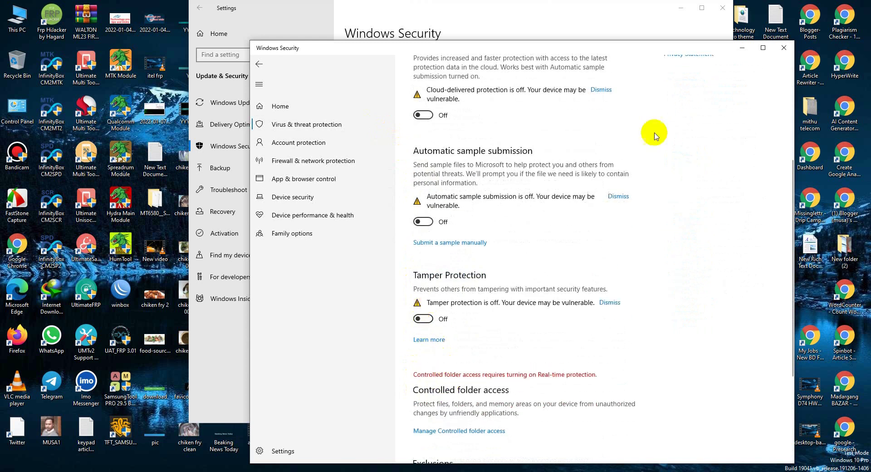
Clear the Windows Security and Settings windows away and confirm removing and updating the existing module exe in Hydra Update Manager Tool
click(742, 48)
click(722, 8)
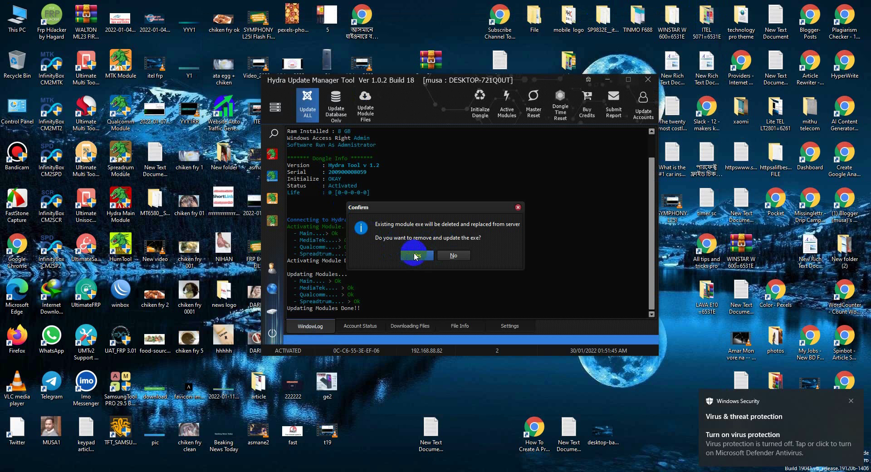
click(414, 255)
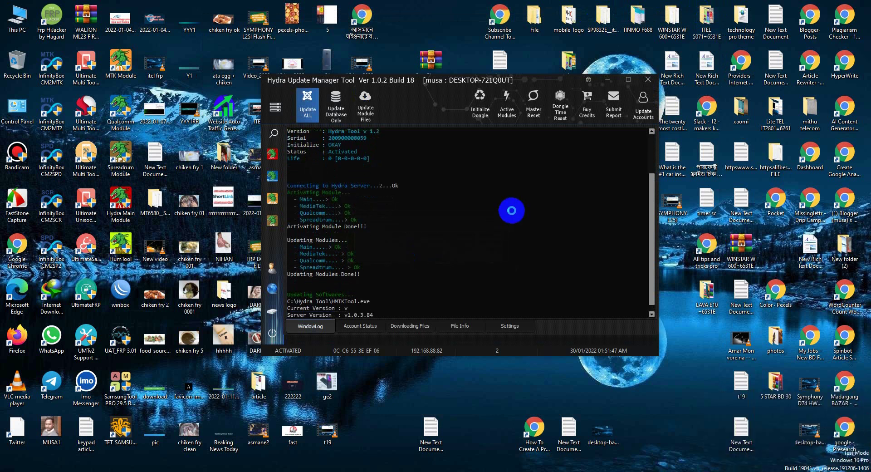